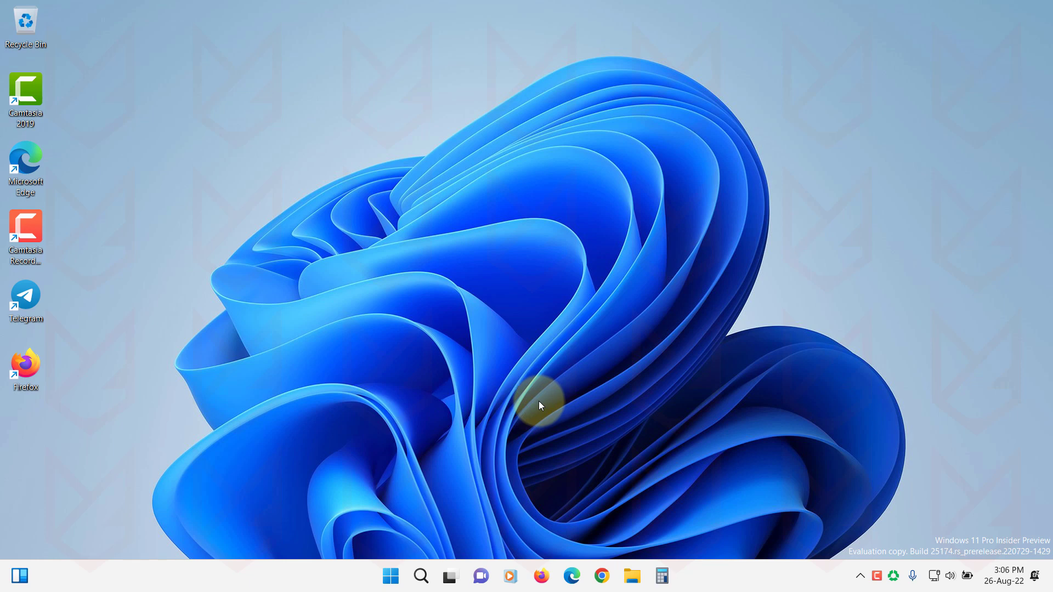
- Open the Installed apps list in Windows Settings
click(389, 580)
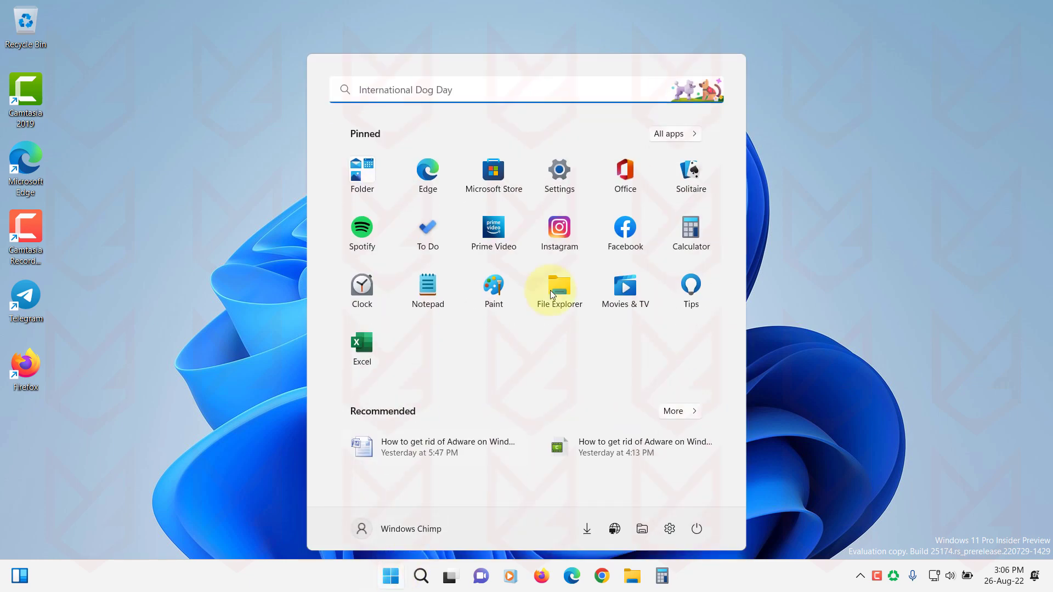
click(572, 177)
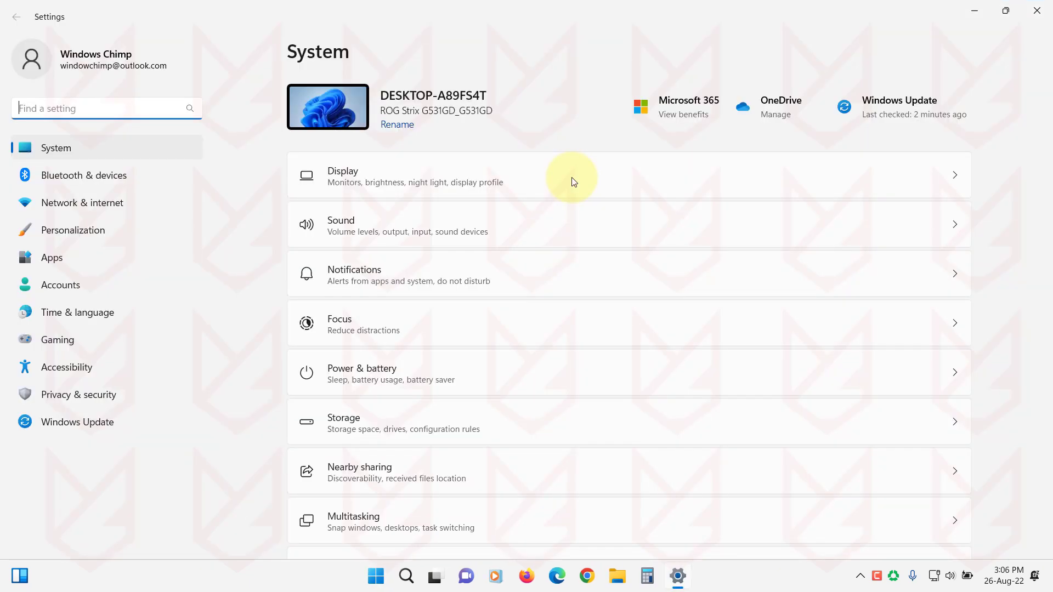
click(52, 260)
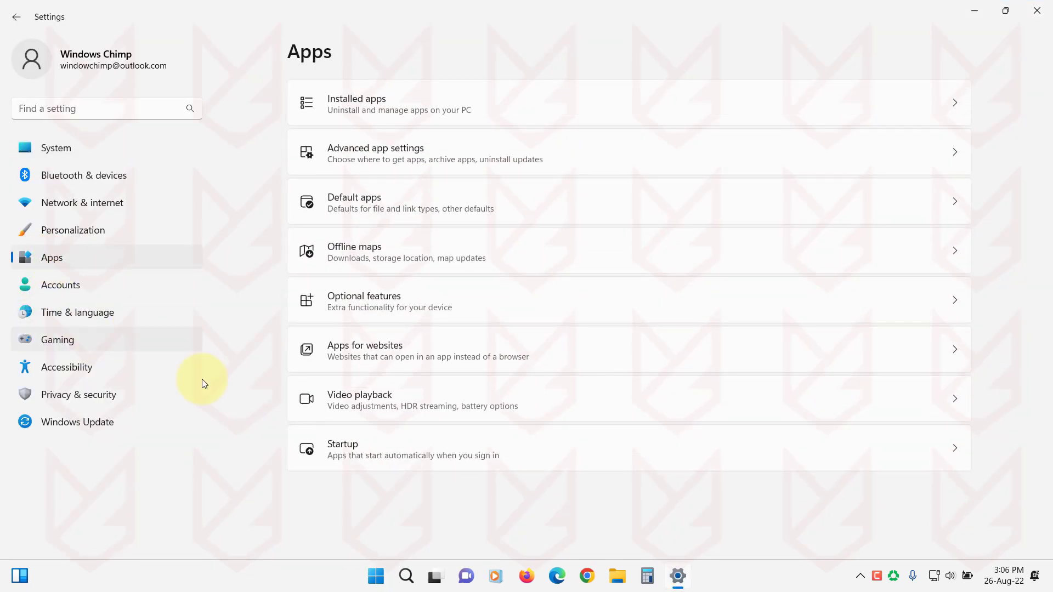
click(401, 101)
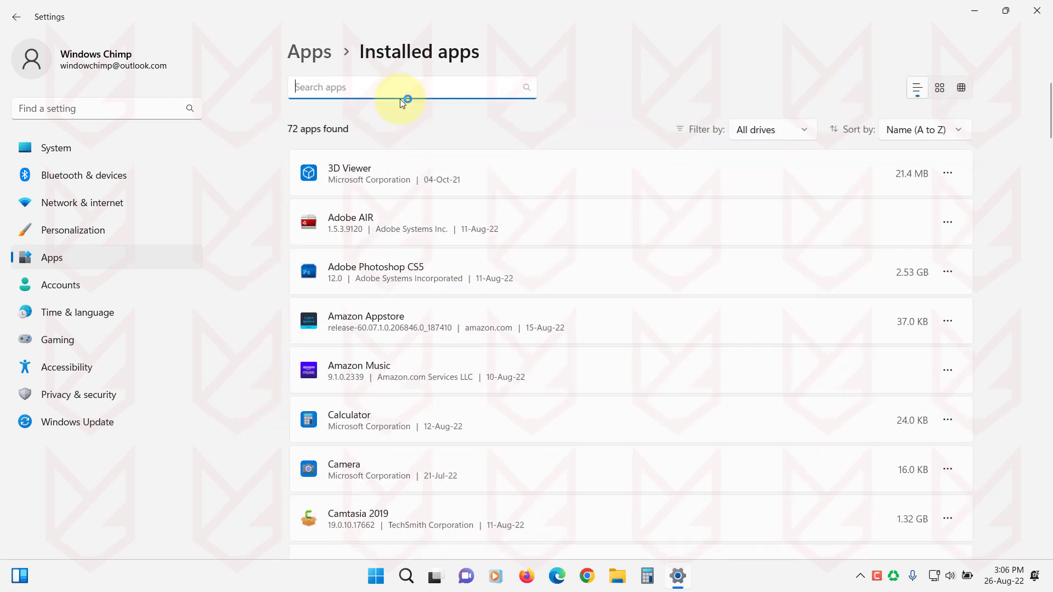
scroll(386, 332, down, 3)
scroll(386, 332, down, 2)
scroll(387, 333, down, 4)
scroll(390, 335, down, 3)
scroll(390, 335, down, 3)
scroll(390, 335, down, 3)
scroll(390, 335, down, 1)
scroll(390, 334, down, 2)
scroll(391, 335, down, 1)
scroll(390, 335, down, 3)
scroll(390, 335, down, 2)
scroll(391, 335, down, 3)
scroll(391, 335, down, 3)
scroll(390, 335, down, 2)
scroll(390, 335, down, 1)
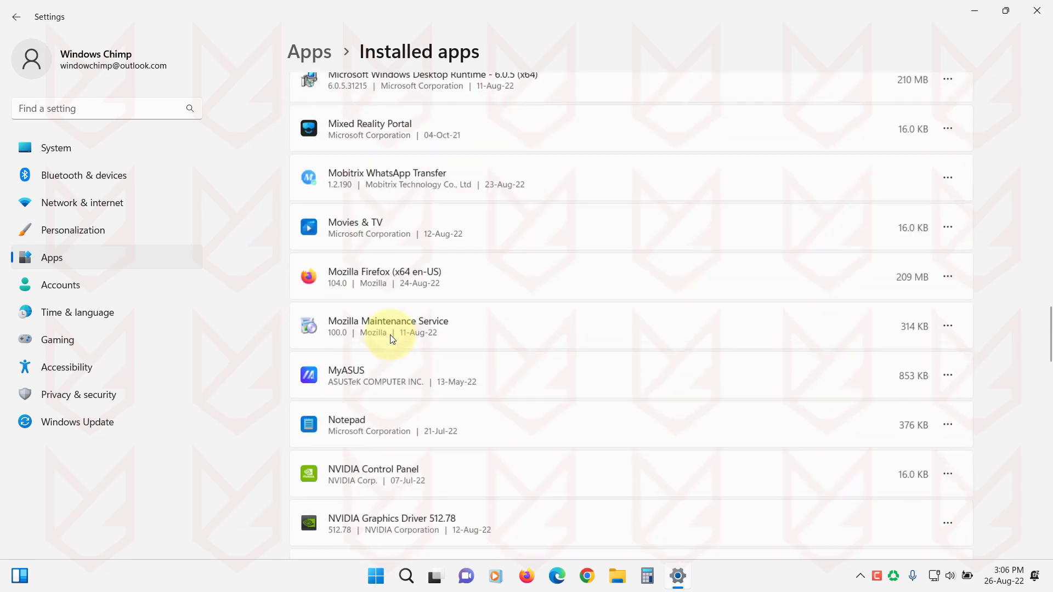
- Uninstall Mobitrix WhatsApp Transfer, approving the prompt and dismissing the completion message
click(438, 175)
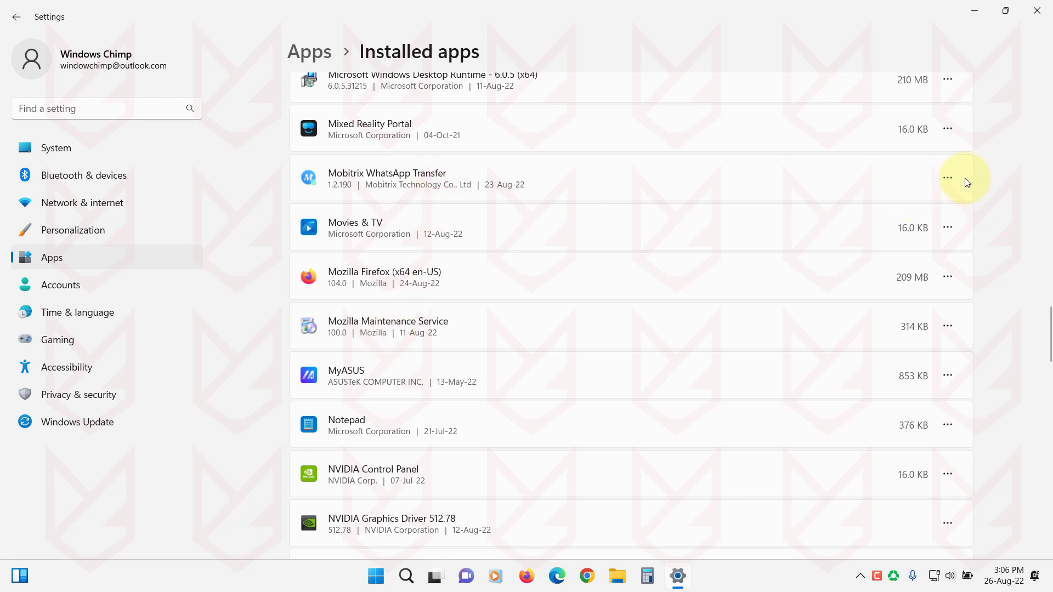
click(947, 178)
click(808, 233)
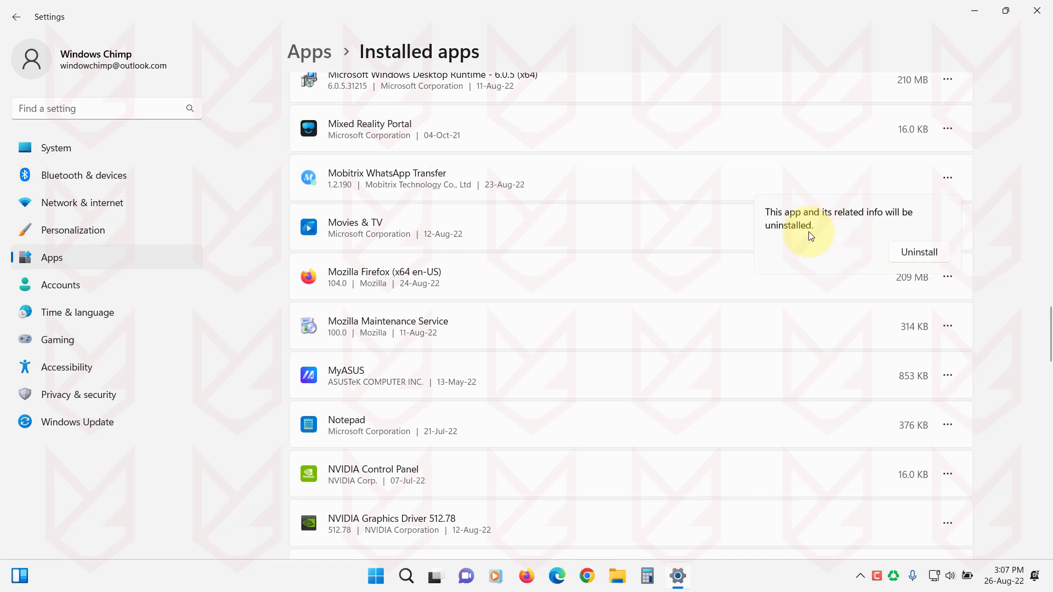
click(916, 254)
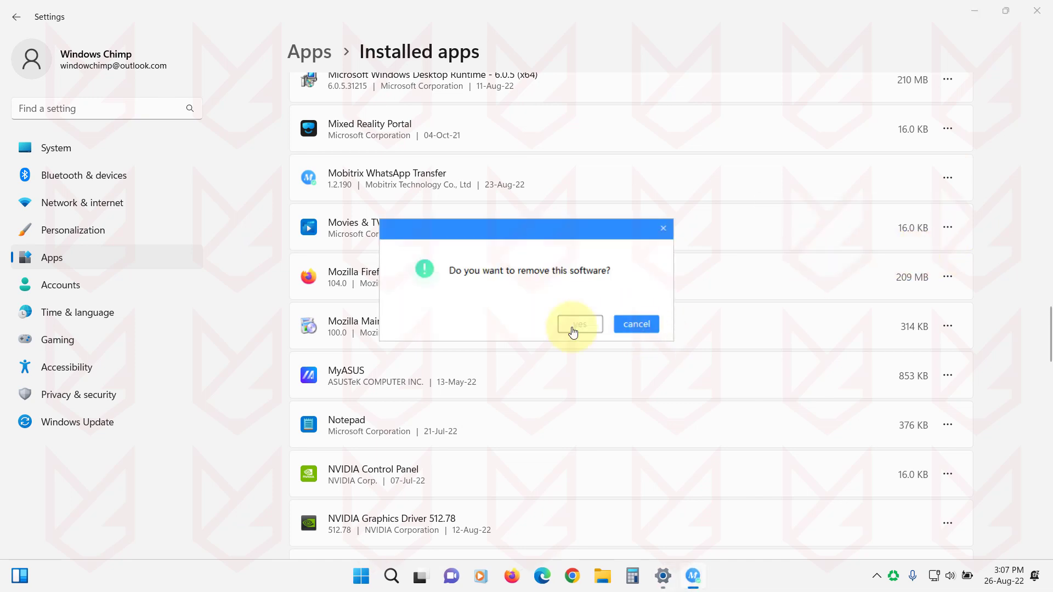
click(577, 324)
click(640, 324)
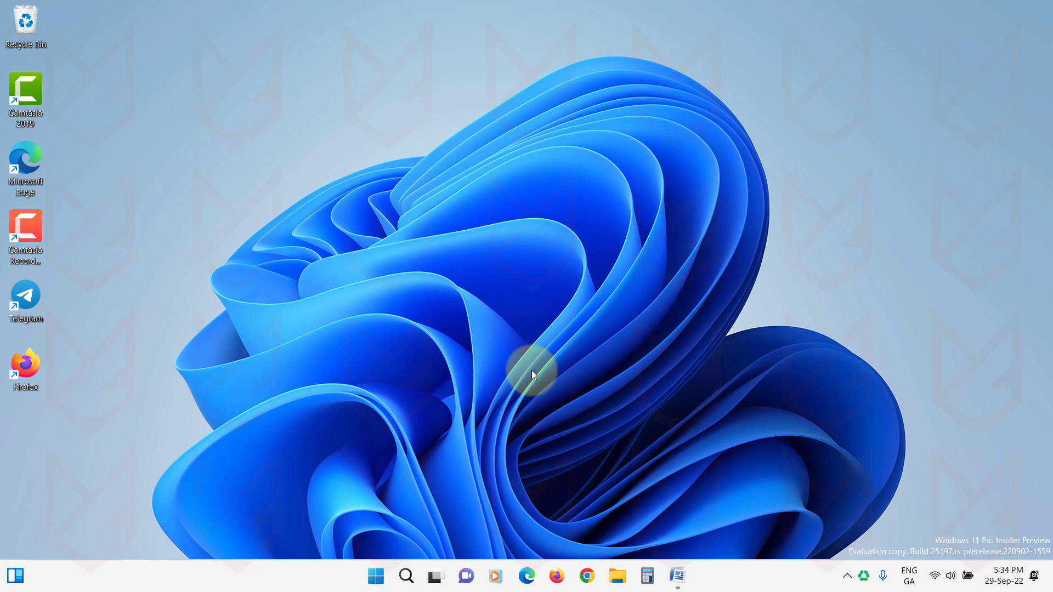
- In Windows Security's Virus & threat protection scan options, select Microsoft Defender Antivirus (offline scan)
click(389, 567)
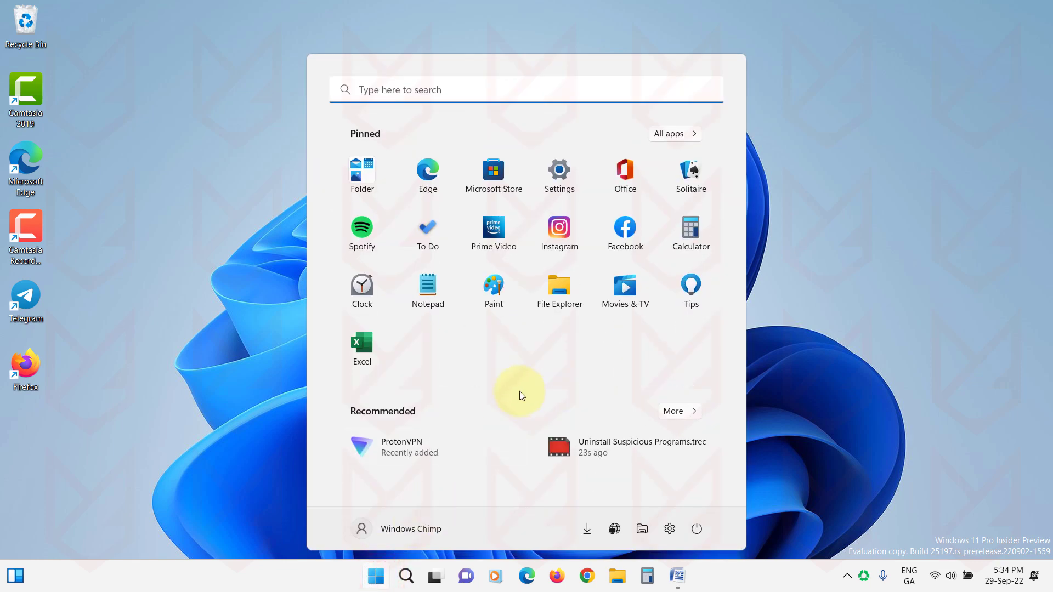
text(windows security)
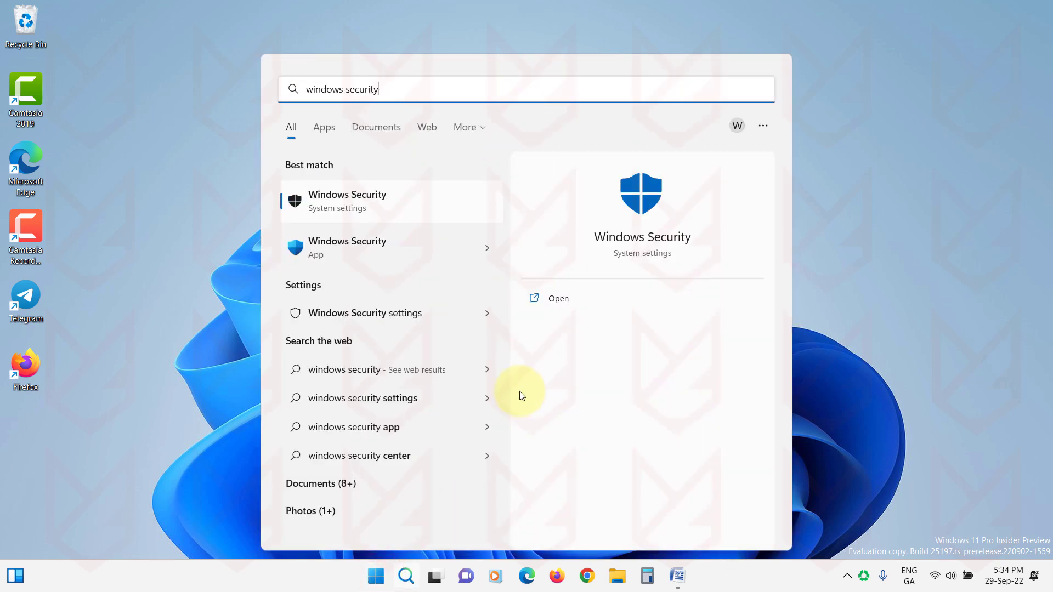
click(418, 211)
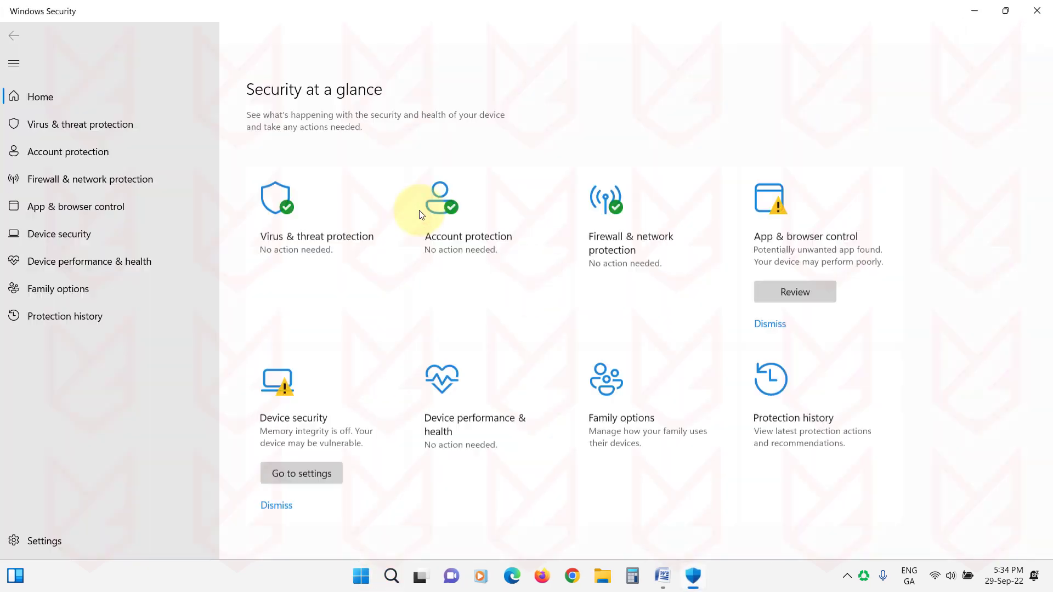
click(325, 247)
click(278, 274)
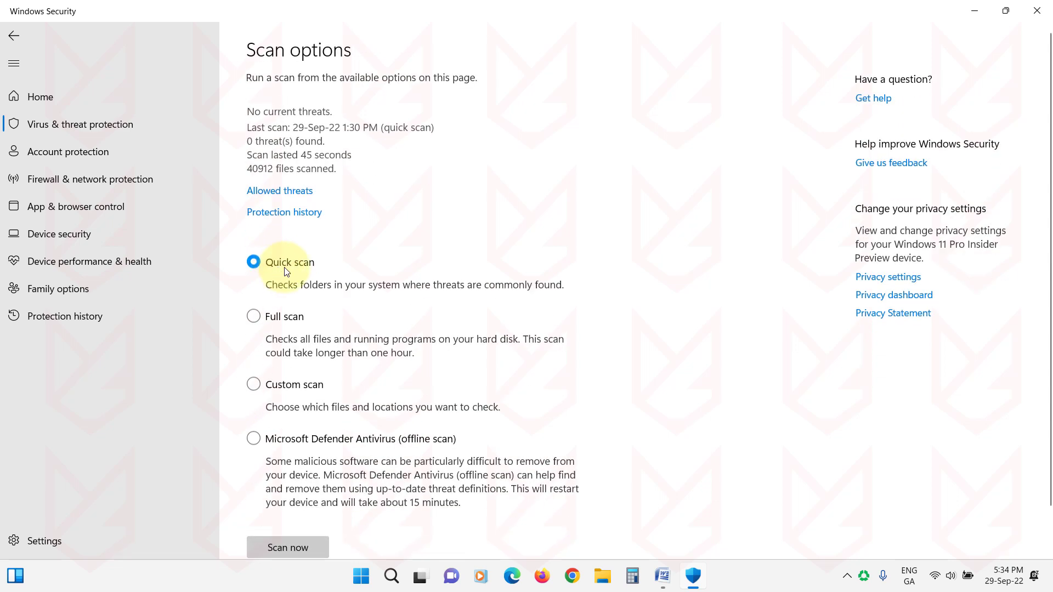
scroll(330, 342, down, 1)
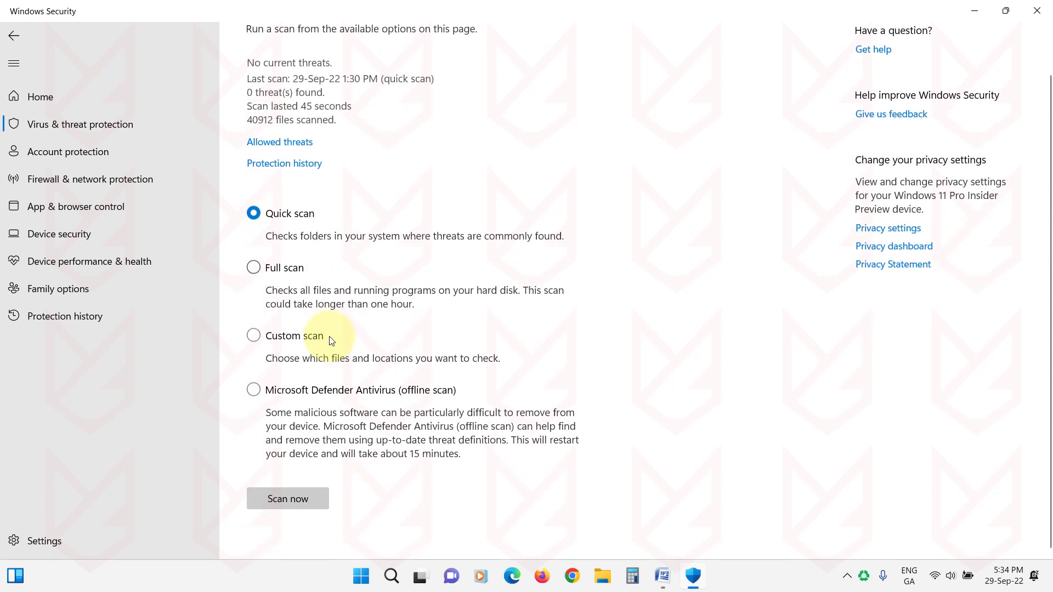
click(254, 390)
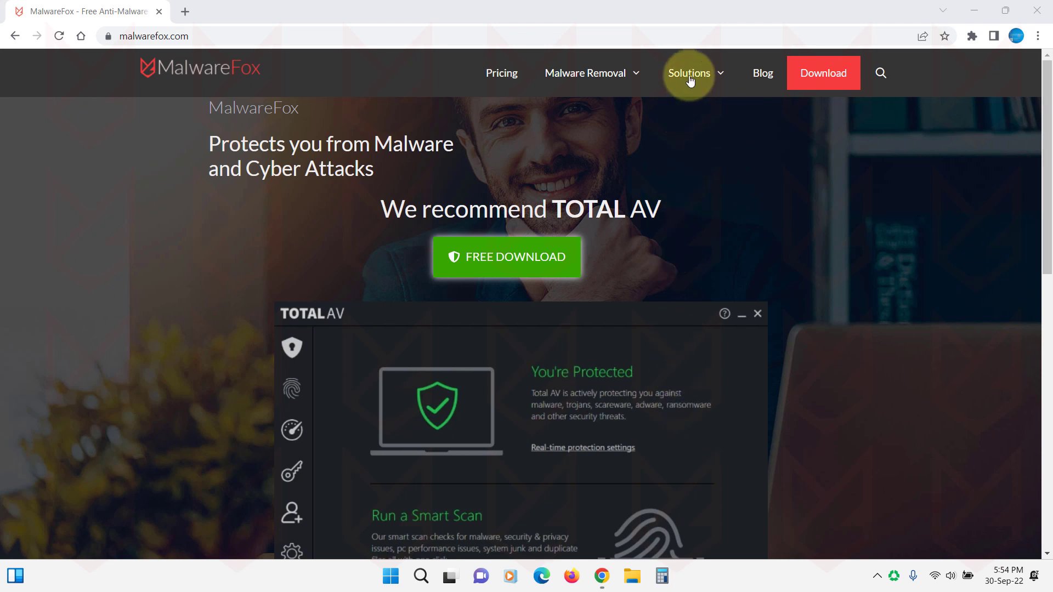
mouse_move(689, 72)
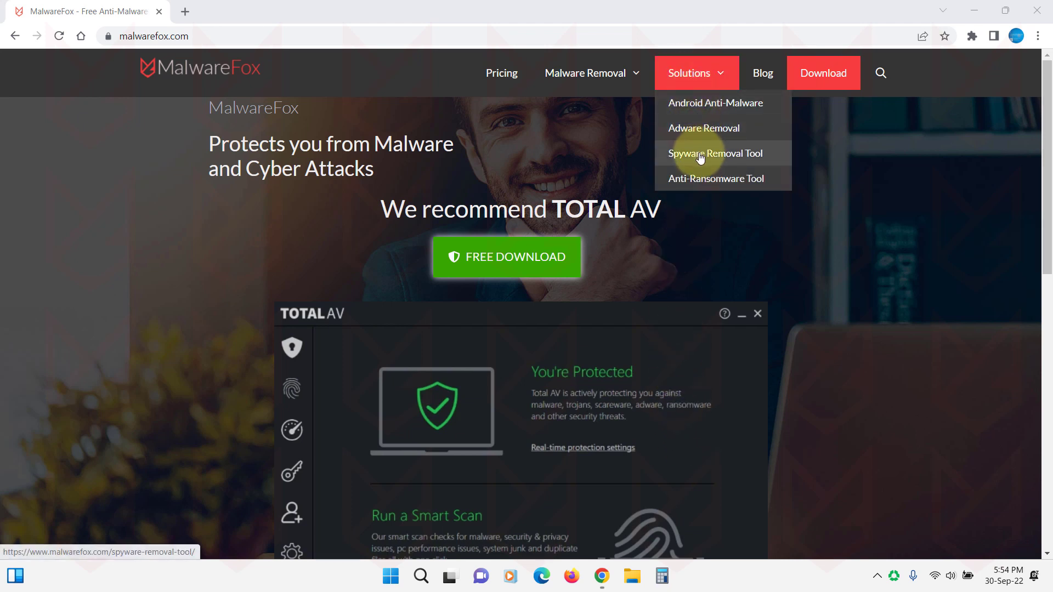
- Open MalwareFox's Spyware Removal Tool page from the Solutions menu
click(700, 158)
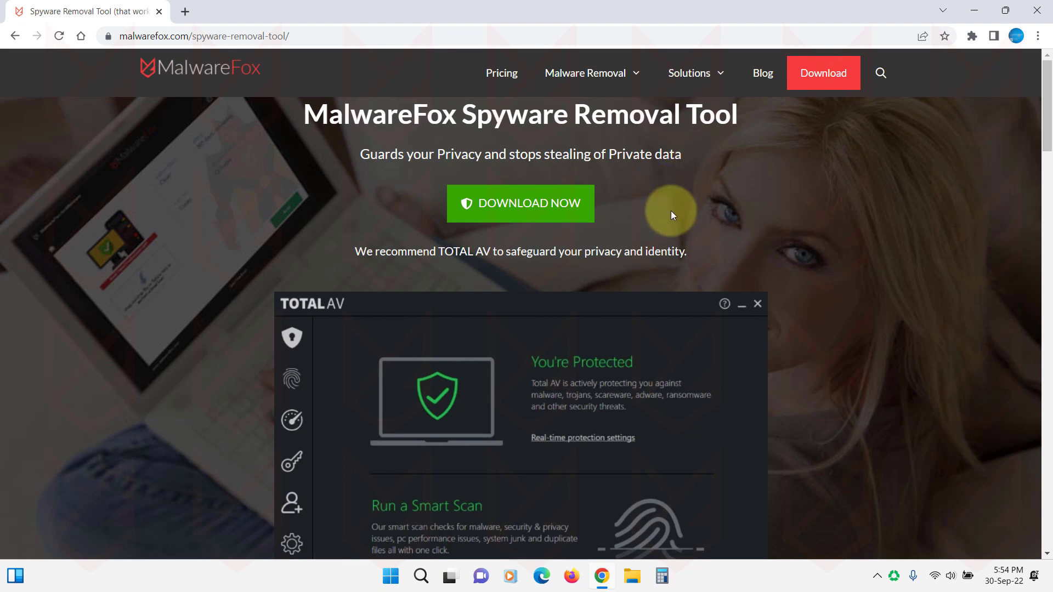
scroll(679, 230, down, 1)
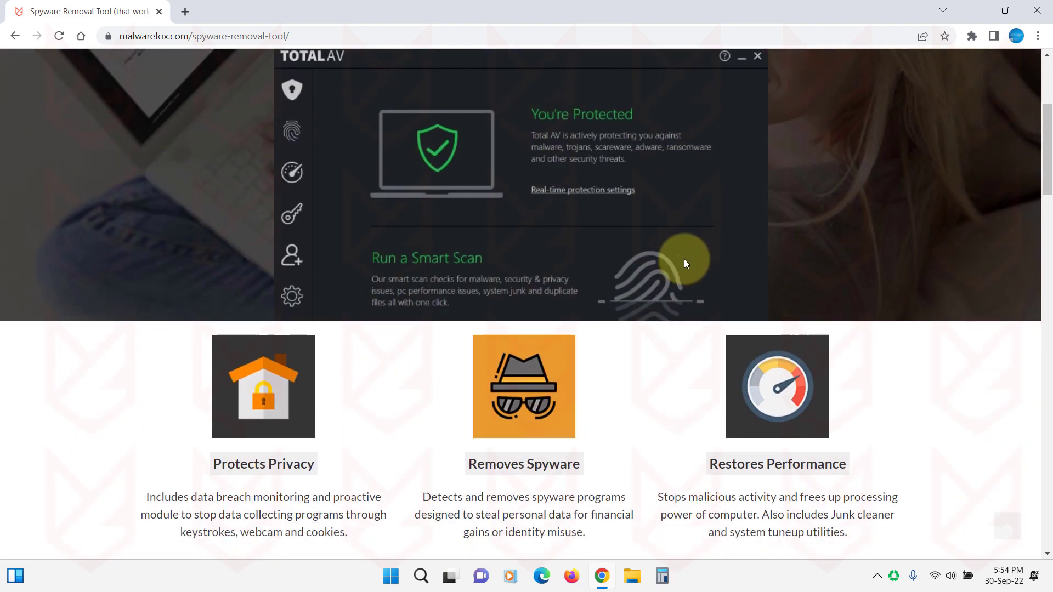
scroll(683, 260, down, 1)
scroll(676, 278, down, 1)
scroll(670, 298, down, 1)
scroll(670, 299, down, 2)
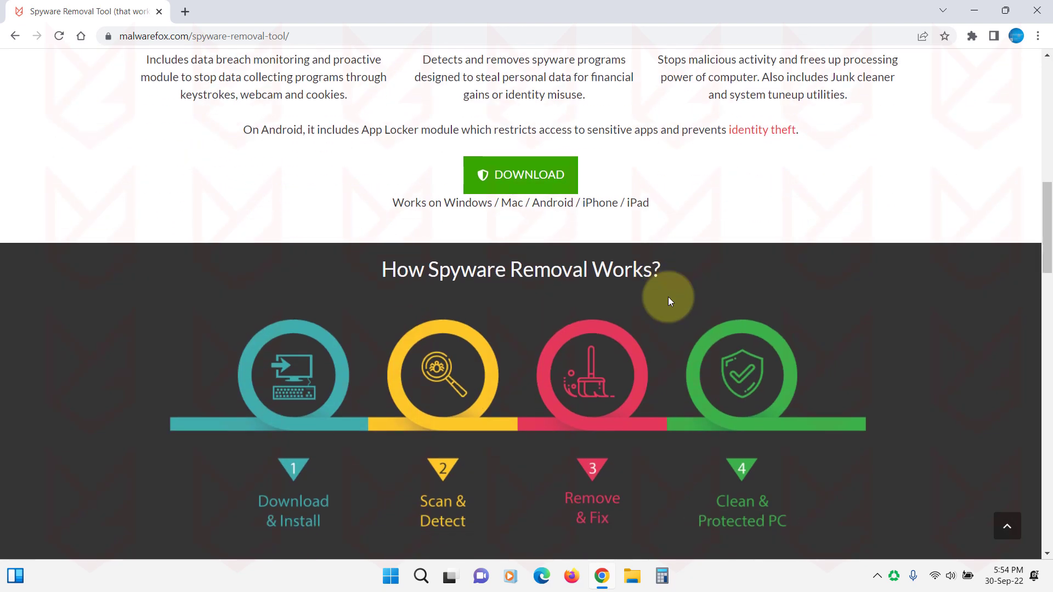
scroll(669, 301, down, 1)
scroll(668, 301, down, 1)
scroll(668, 301, down, 1)
scroll(669, 302, down, 1)
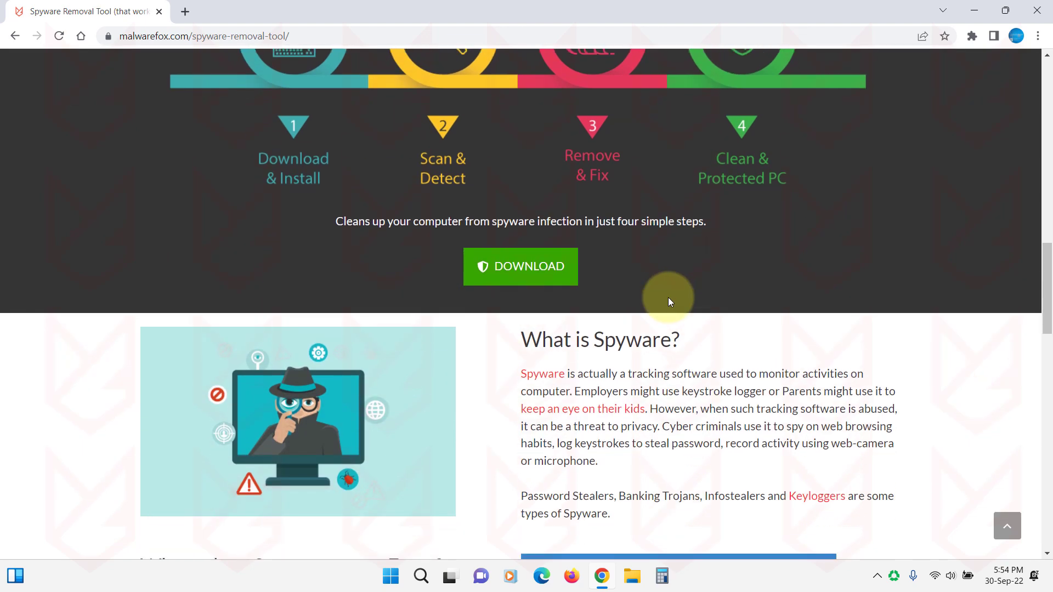
scroll(668, 298, down, 2)
scroll(668, 298, down, 1)
scroll(668, 299, down, 2)
scroll(669, 299, down, 1)
scroll(668, 299, down, 1)
scroll(669, 298, down, 2)
scroll(668, 298, down, 1)
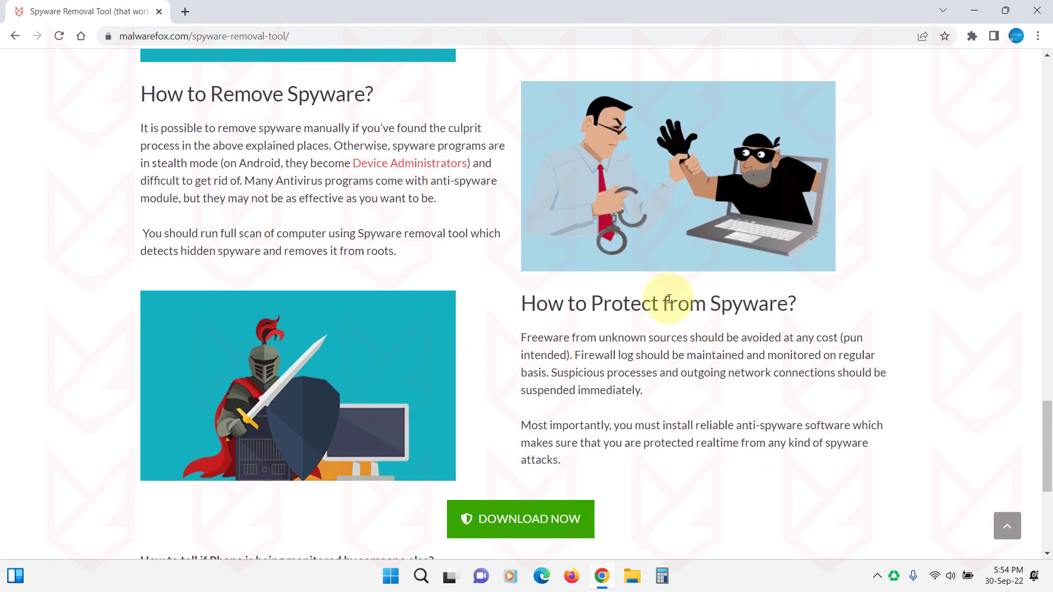
scroll(668, 301, down, 1)
scroll(668, 301, down, 3)
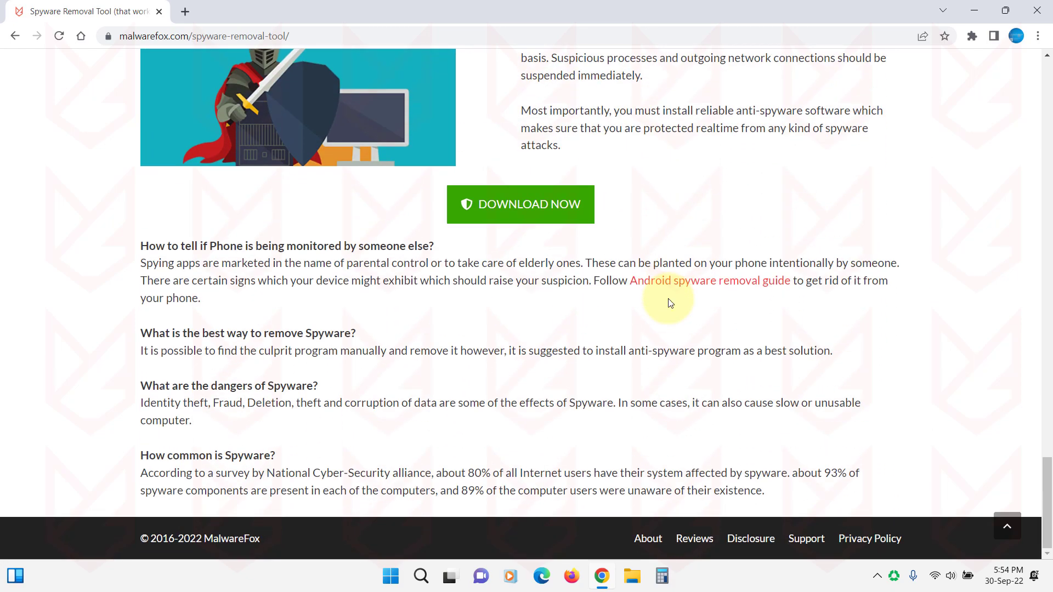
scroll(668, 304, up, 4)
scroll(667, 303, up, 5)
scroll(669, 303, up, 4)
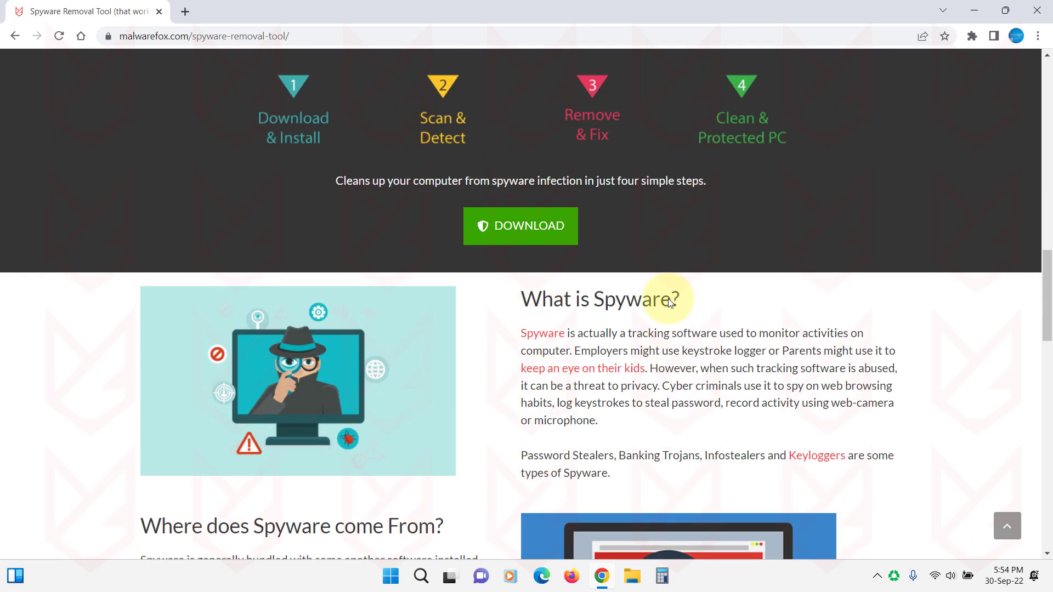
scroll(668, 304, up, 5)
scroll(669, 304, up, 5)
scroll(668, 298, up, 2)
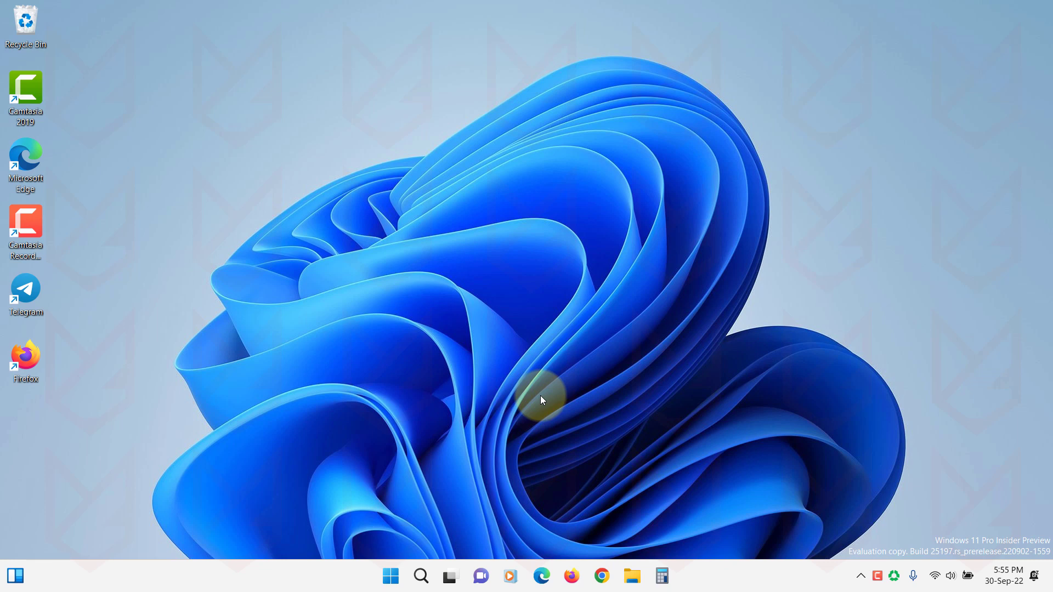
- Open Settings > System > Recovery and choose Reset PC to show the reset options
click(391, 576)
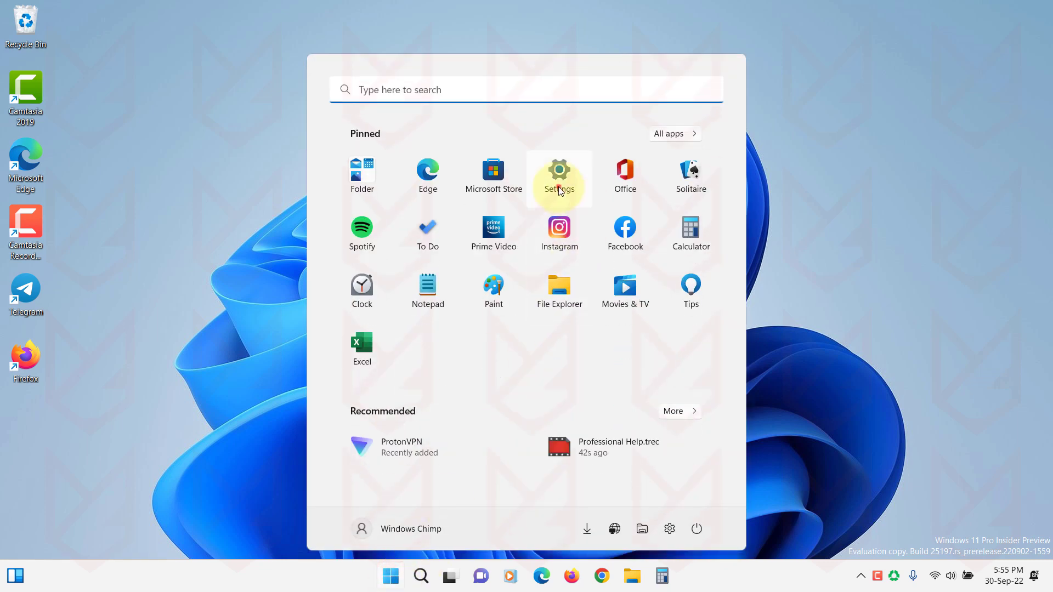
click(559, 191)
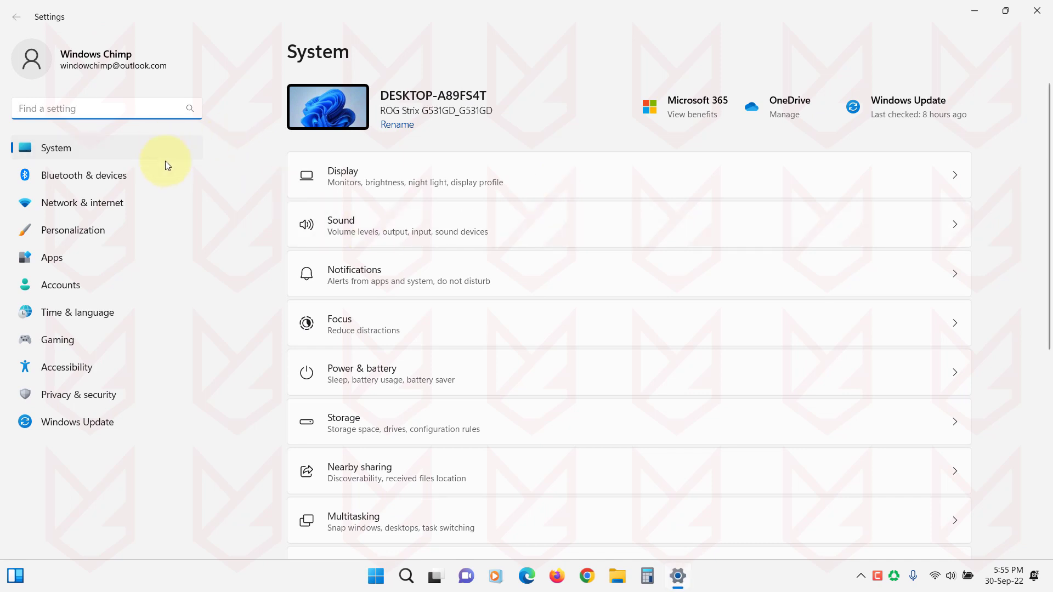
scroll(505, 433, down, 1)
scroll(505, 436, down, 1)
scroll(418, 450, down, 1)
click(419, 450)
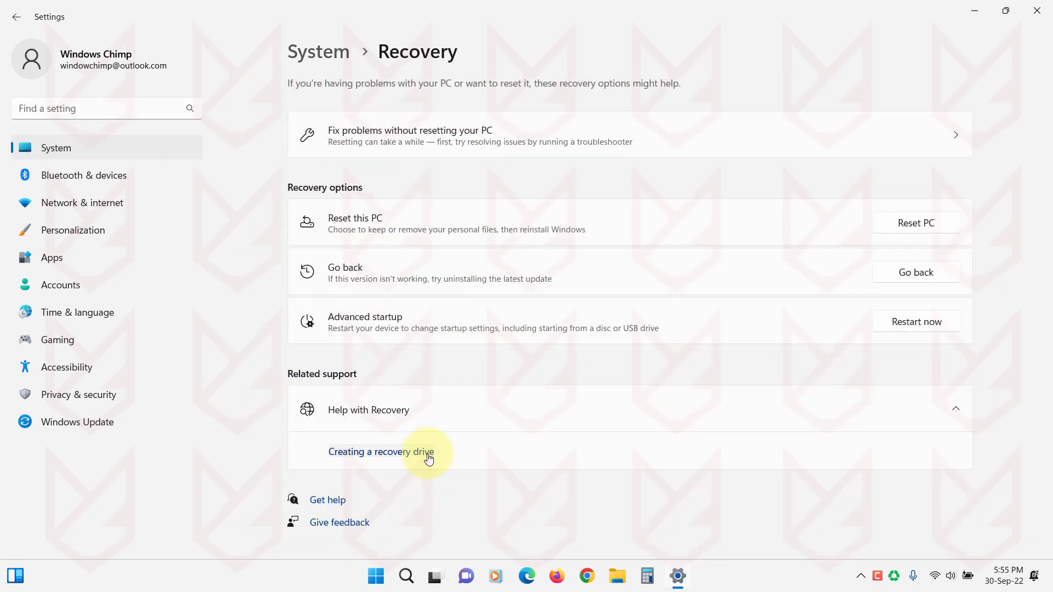
click(913, 227)
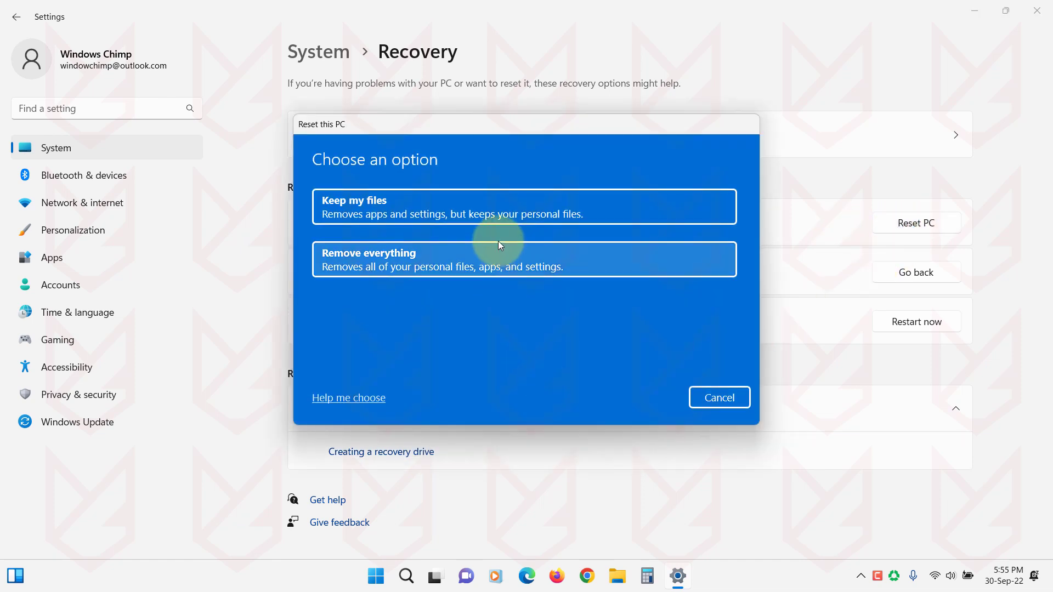